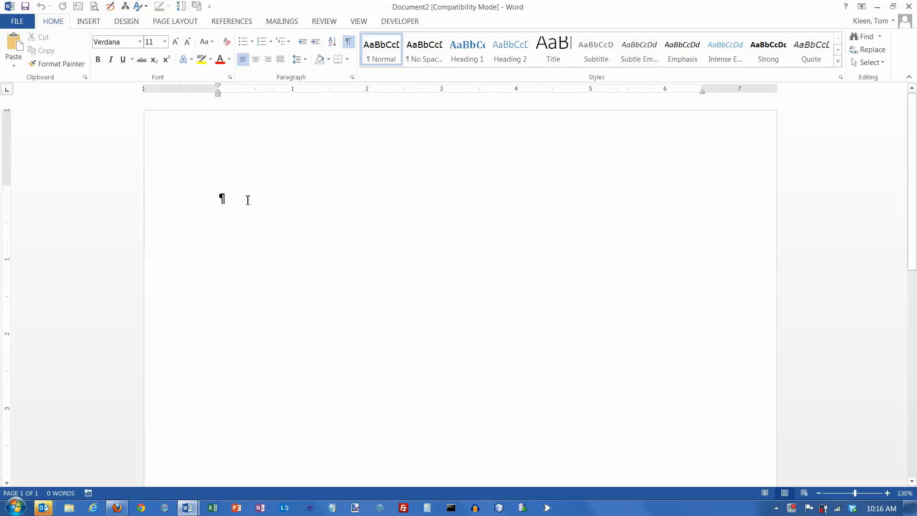
# - Create an automatic bulleted list with the items George Washington, Thomas Jefferson and James Madison, and end the list after the last item
pyautogui.write('* ')
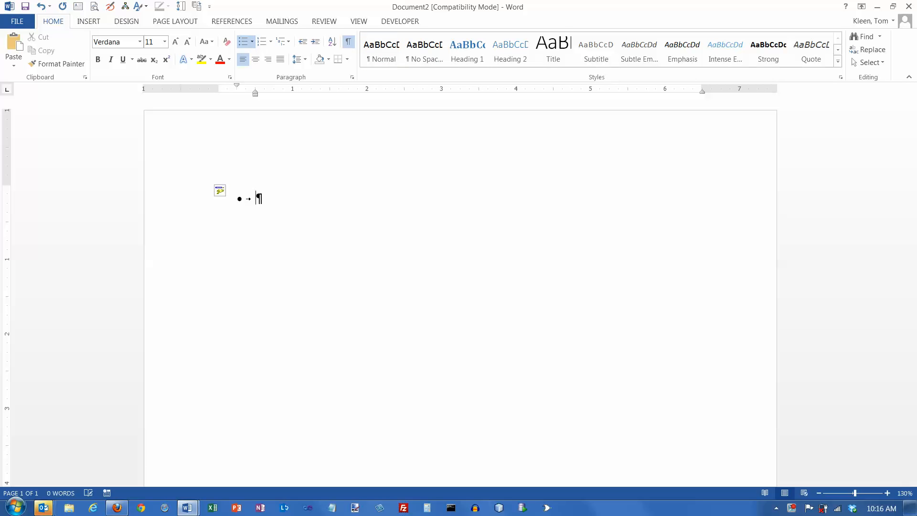
pyautogui.write('George Washington')
pyautogui.press('Return')
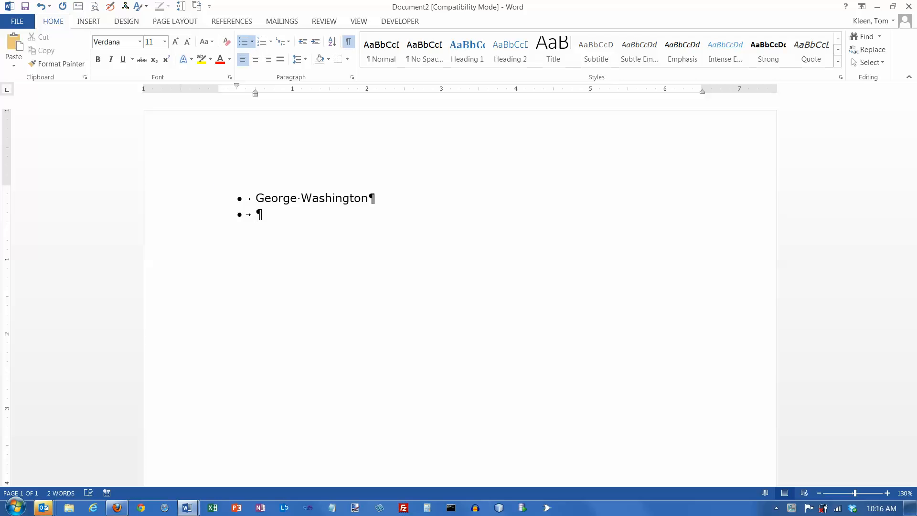
pyautogui.write('Thomas Jeff')
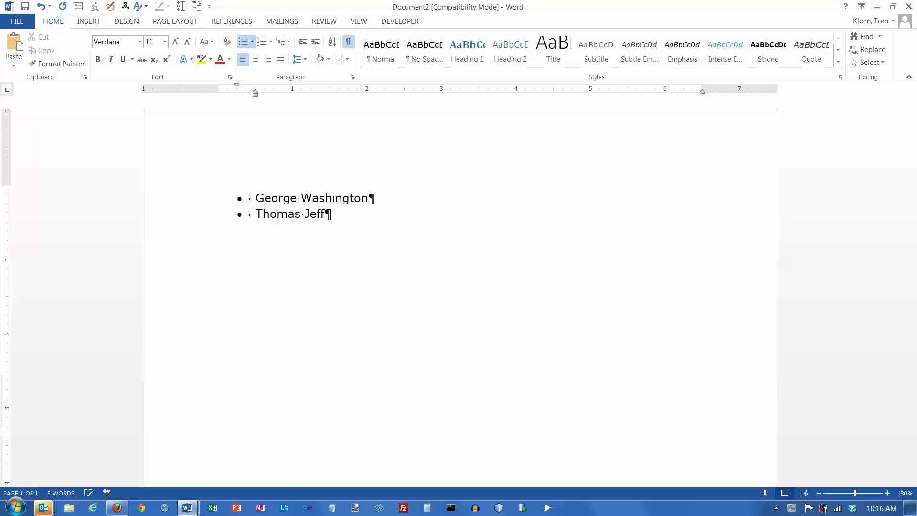
pyautogui.write('erson')
pyautogui.press('Return')
pyautogui.write('James Madison')
pyautogui.press('Return')
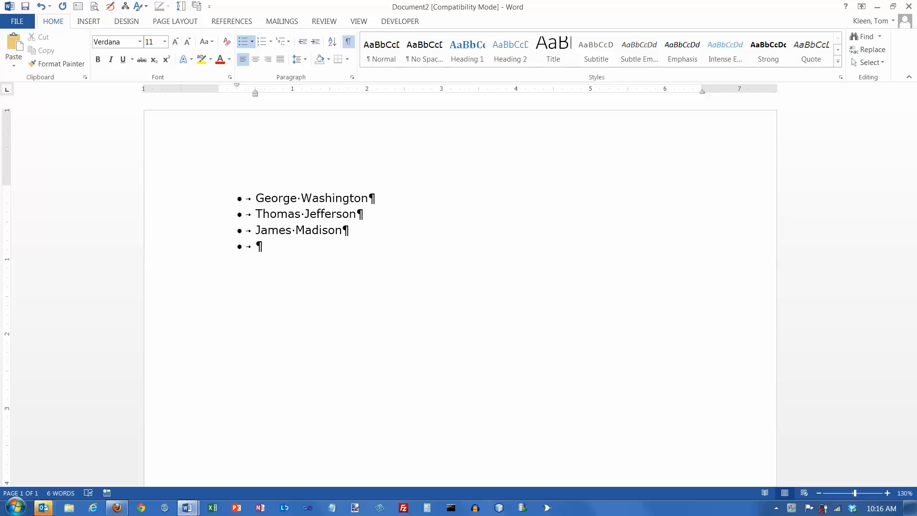
pyautogui.press('Return')
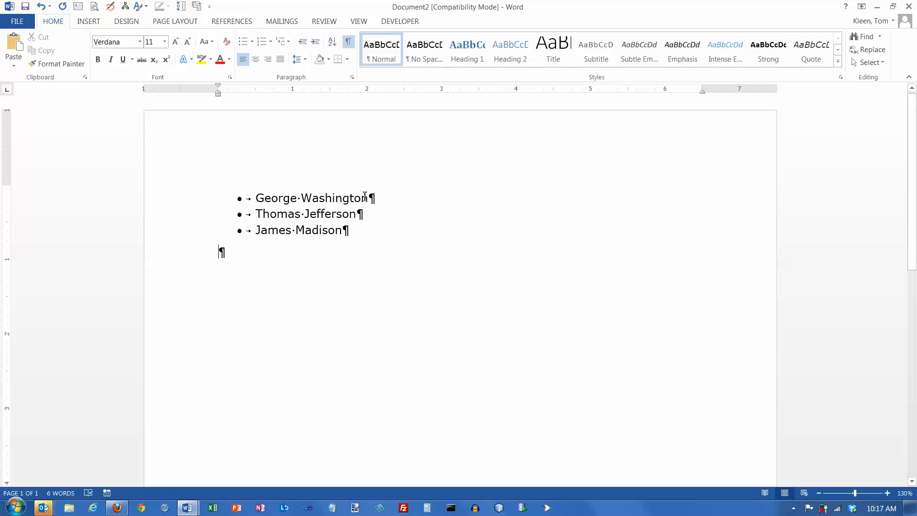
# - Insert a new bulleted item reading John Adams directly after George Washington
pyautogui.click(380, 199)
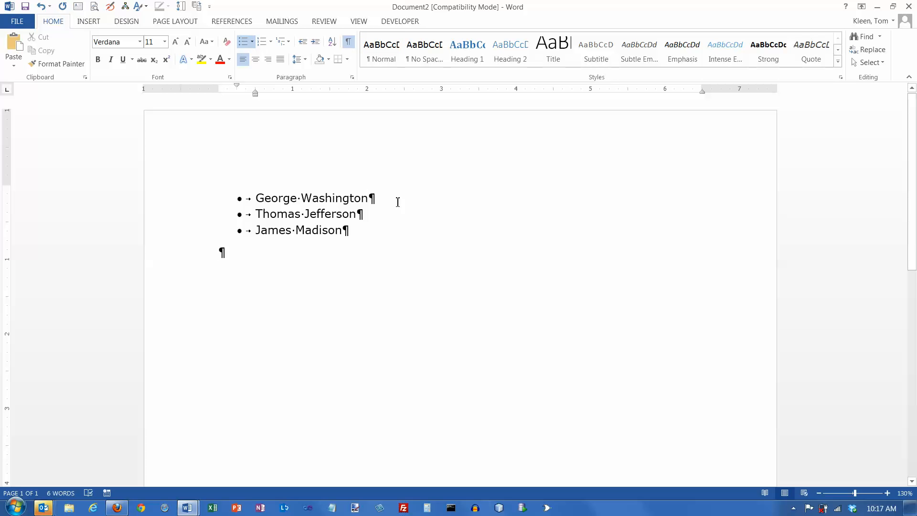
pyautogui.press('Return')
pyautogui.write('John Adams')
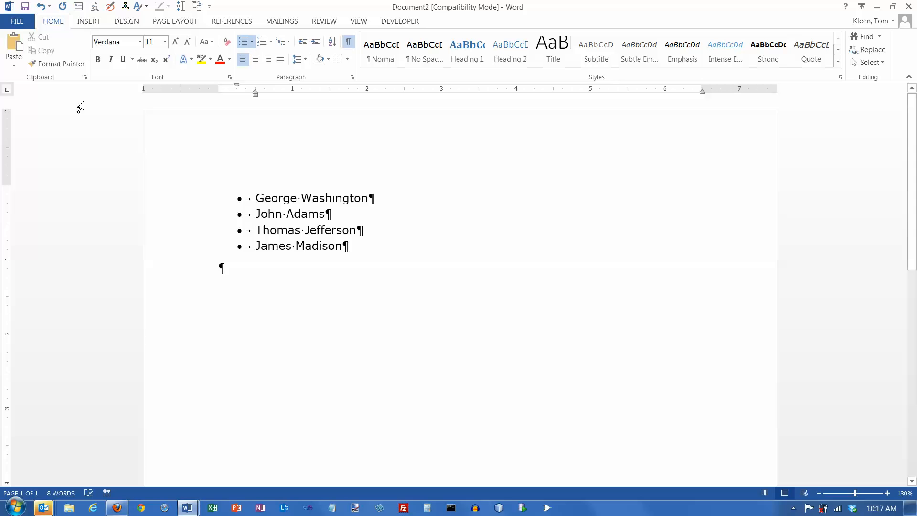
# - Review the AutoFormat As You Type settings for automatic bulleted lists and leave the options without changing anything
pyautogui.click(16, 21)
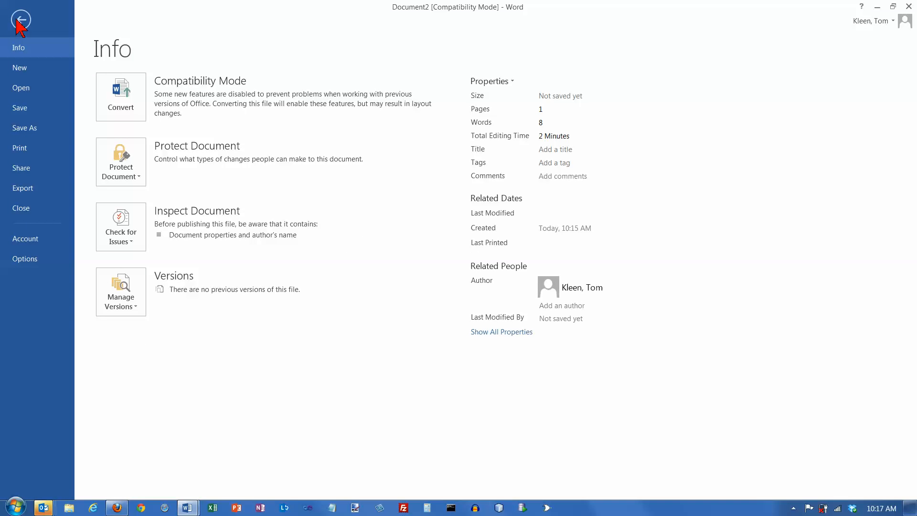
pyautogui.click(23, 261)
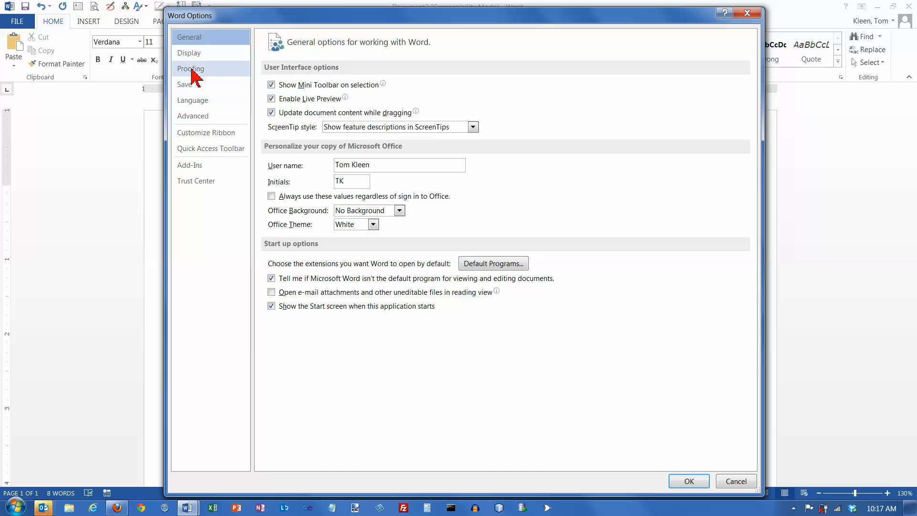
pyautogui.click(194, 70)
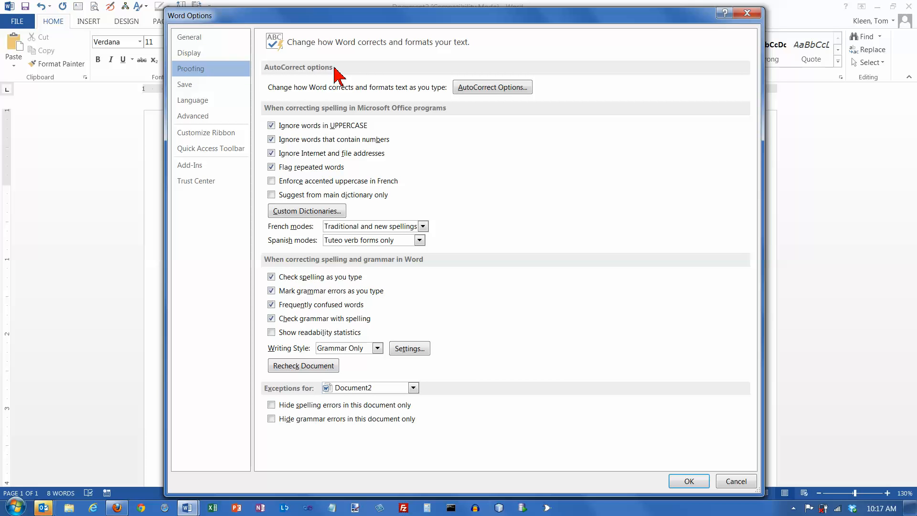
pyautogui.click(490, 88)
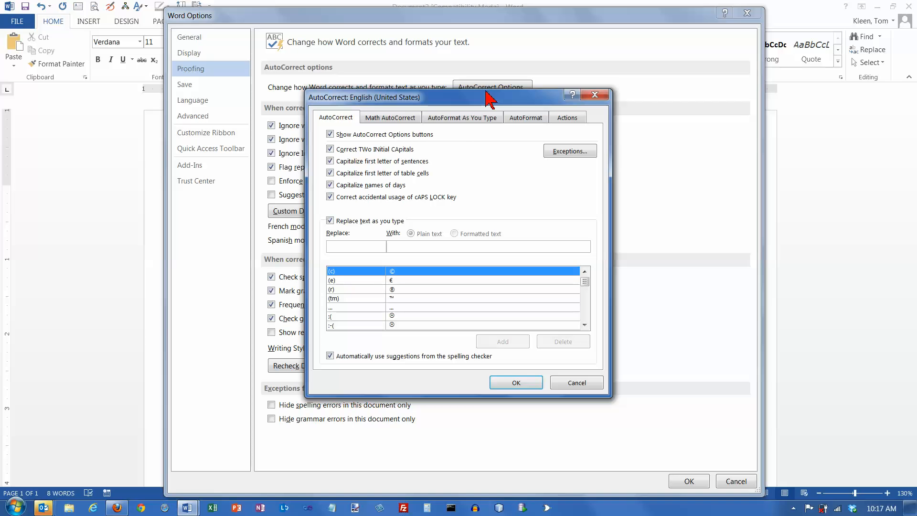
pyautogui.click(468, 120)
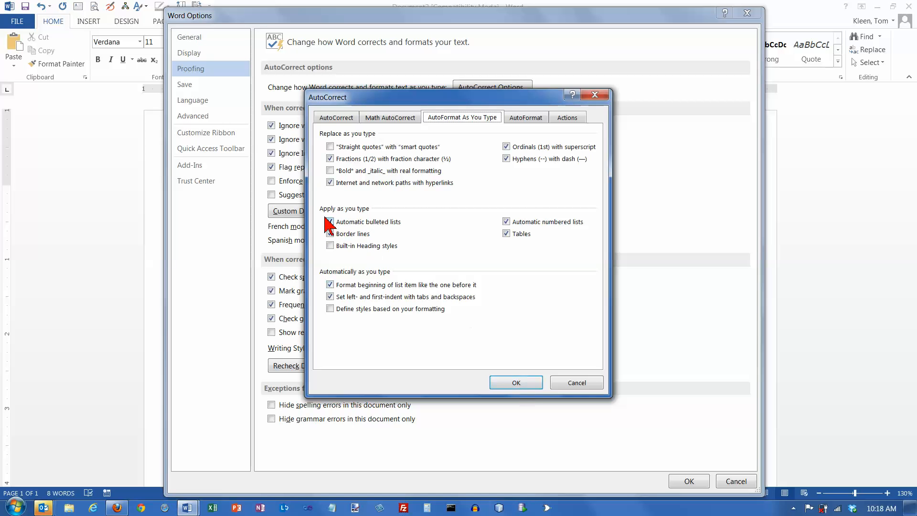
pyautogui.click(579, 383)
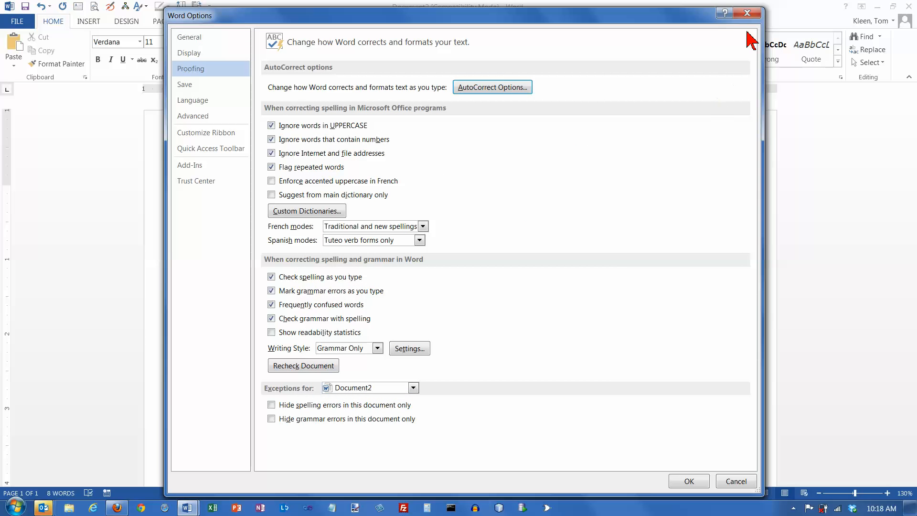
pyautogui.click(748, 13)
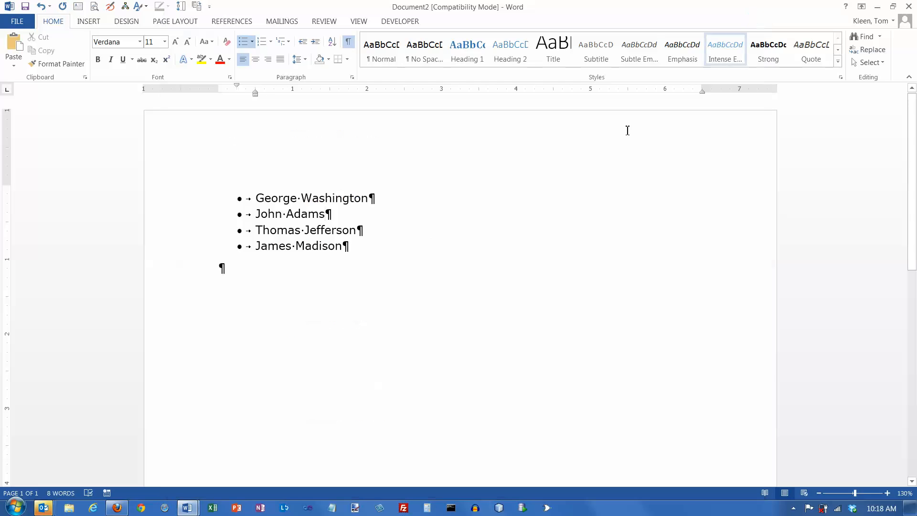
# - Add a new paragraph below the list, start an automatic asterisk bullet there, and undo the automatic bullet conversion
pyautogui.click(224, 269)
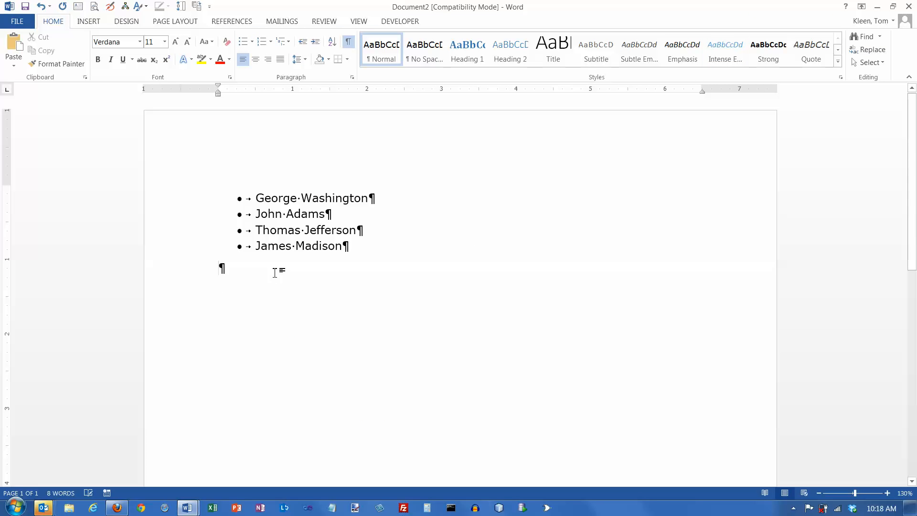
pyautogui.press('Return')
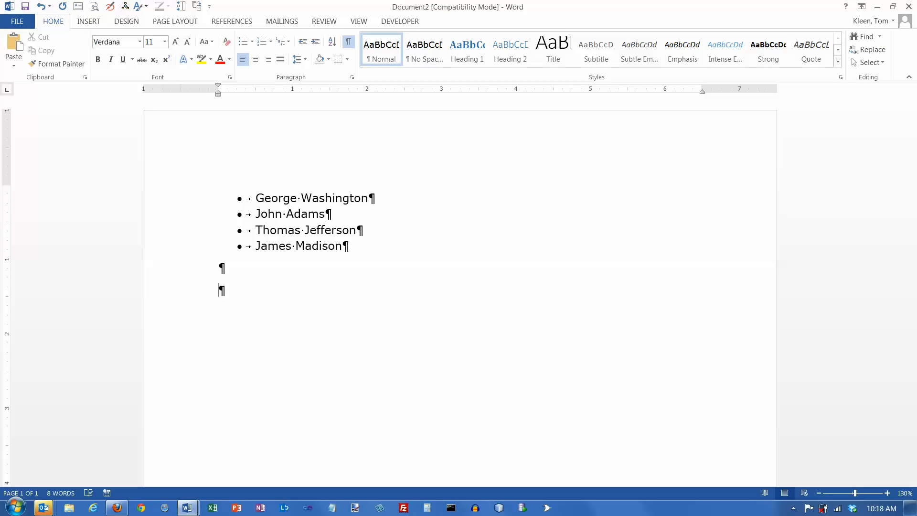
pyautogui.write('*')
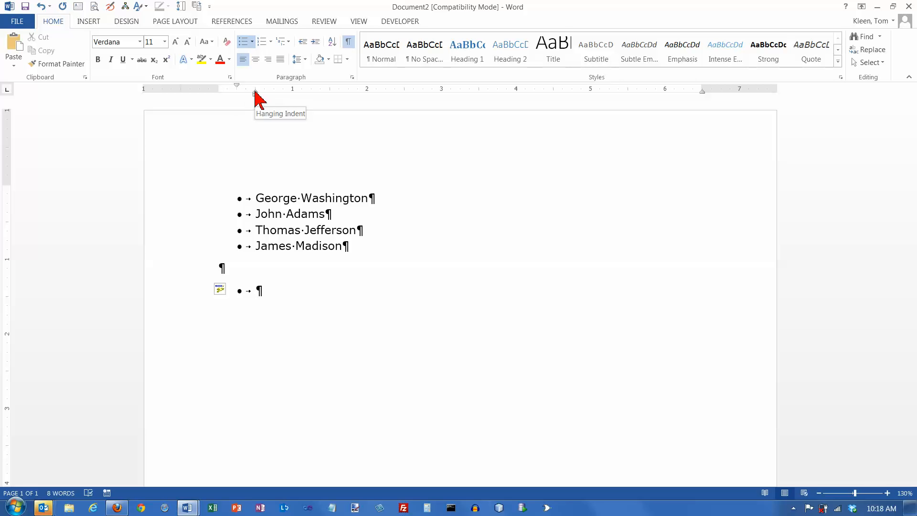
pyautogui.click(238, 87)
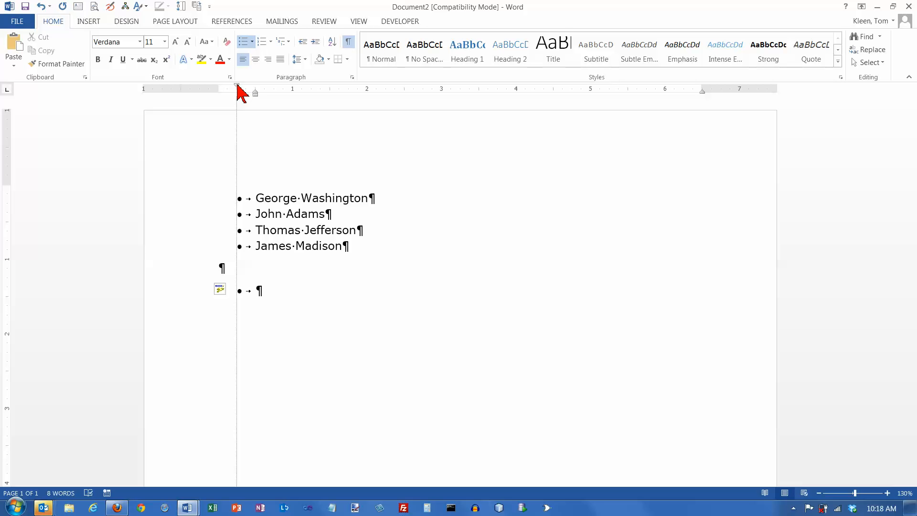
pyautogui.moveTo(255, 91); pyautogui.dragTo(255, 92)
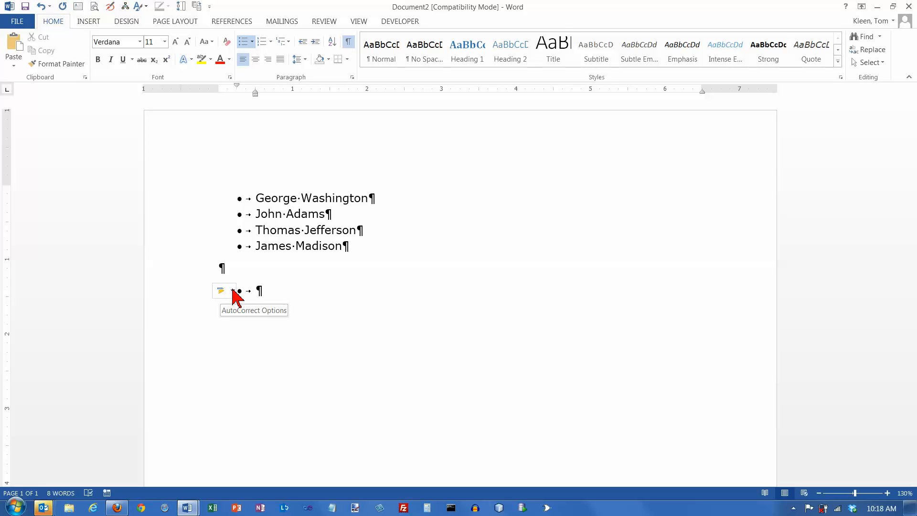
pyautogui.click(233, 291)
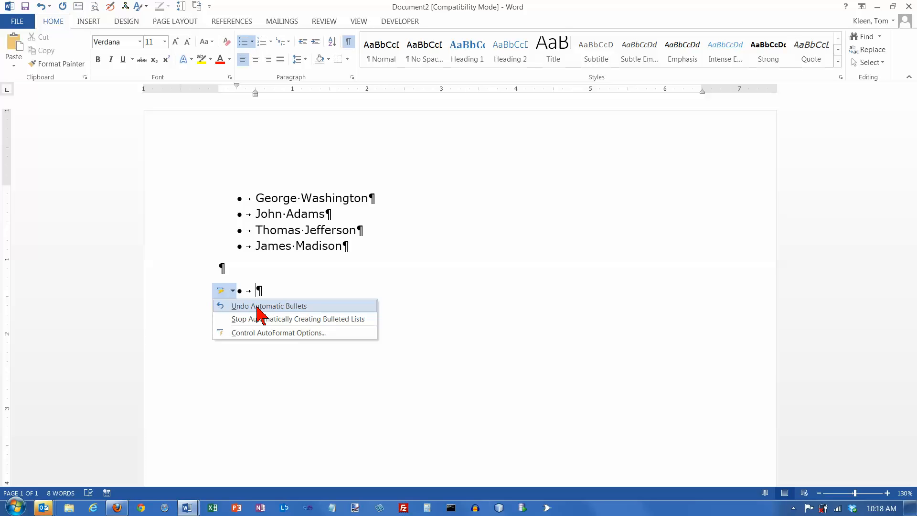
pyautogui.click(257, 312)
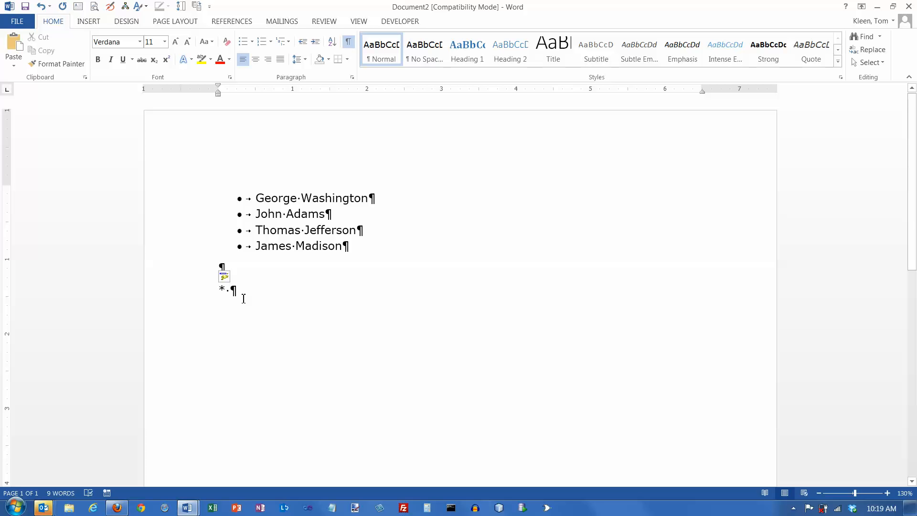
# - Replace the asterisk with an automatic hyphen-bulleted list of George, John and Thomas, and end the list after the last item
pyautogui.press('BackSpace')
pyautogui.press('BackSpace')
pyautogui.write('- ')
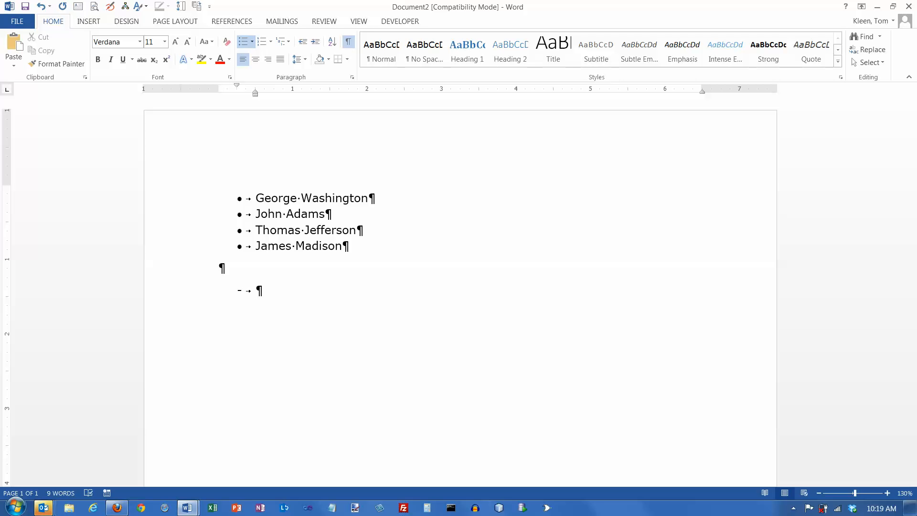
pyautogui.write('George')
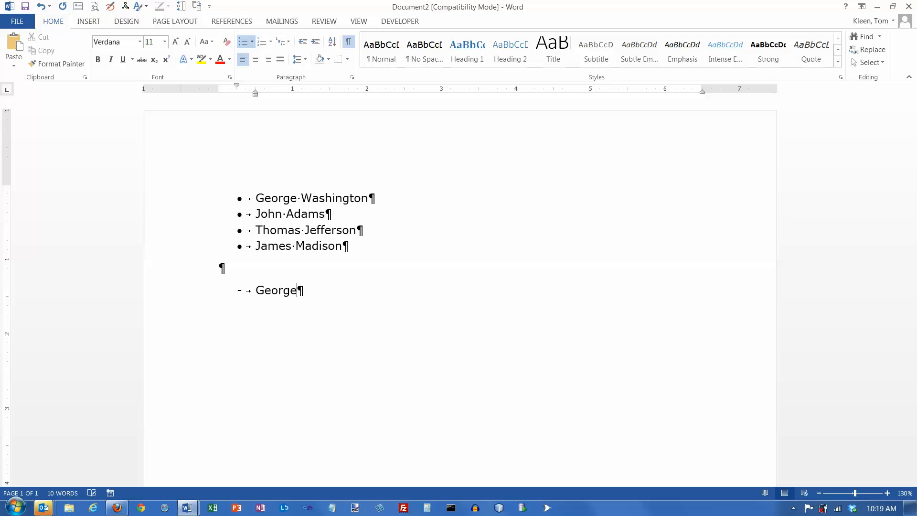
pyautogui.press('Return')
pyautogui.write('John')
pyautogui.press('Return')
pyautogui.write('Thomas')
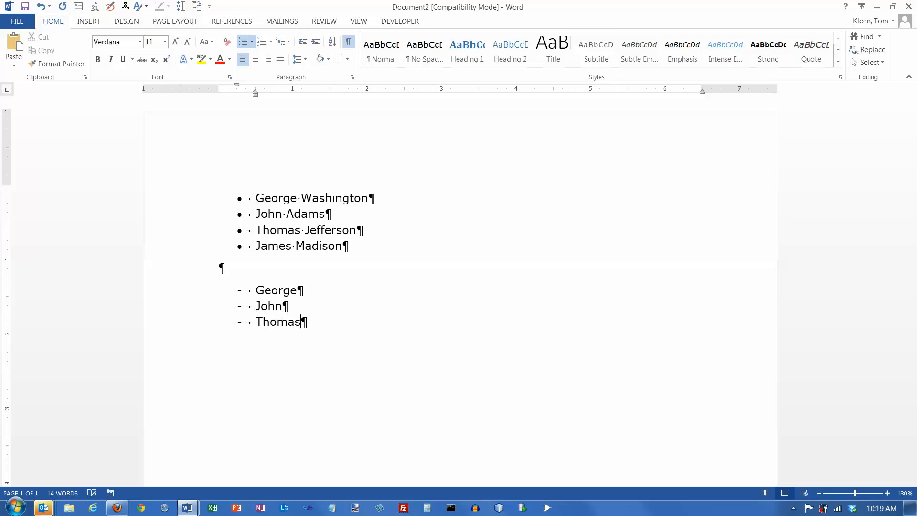
pyautogui.press('Return')
pyautogui.press('Return')
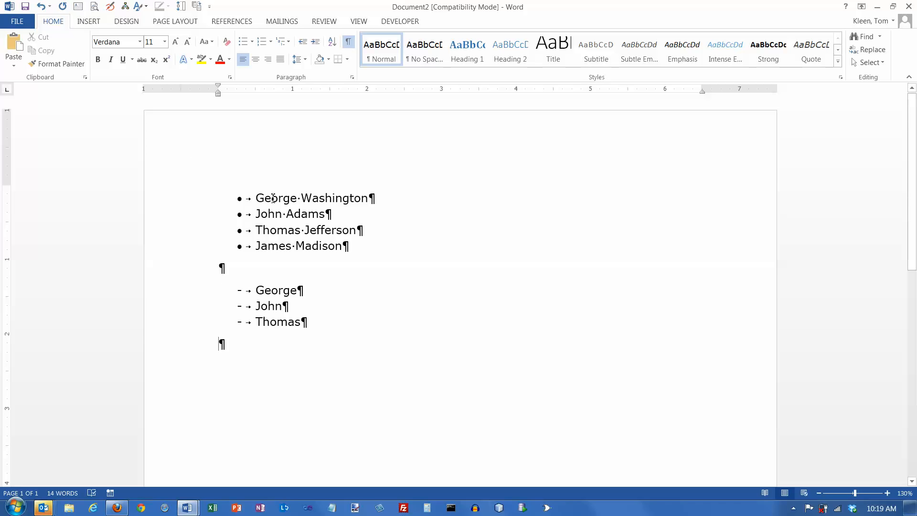
# - Remove the bullets from the four full-name items in the first list and reapply the default bullets
pyautogui.moveTo(256, 199); pyautogui.dragTo(392, 246)
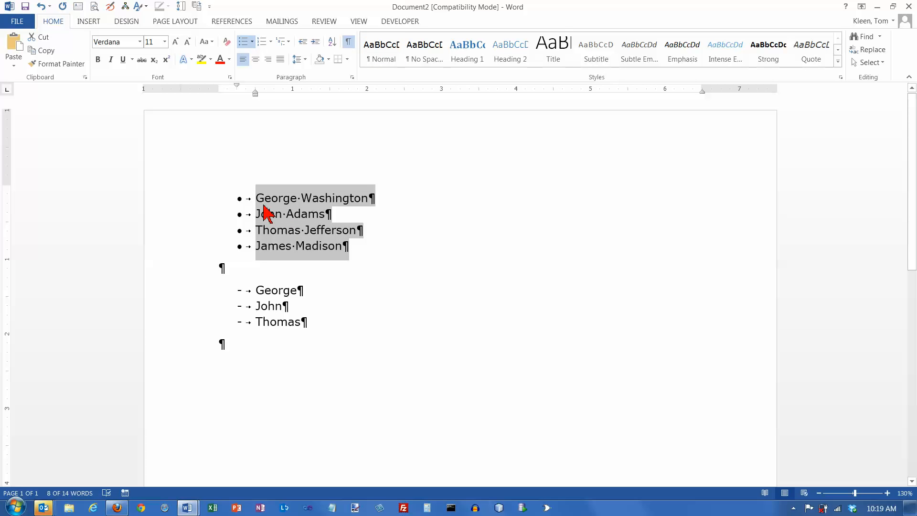
pyautogui.click(245, 43)
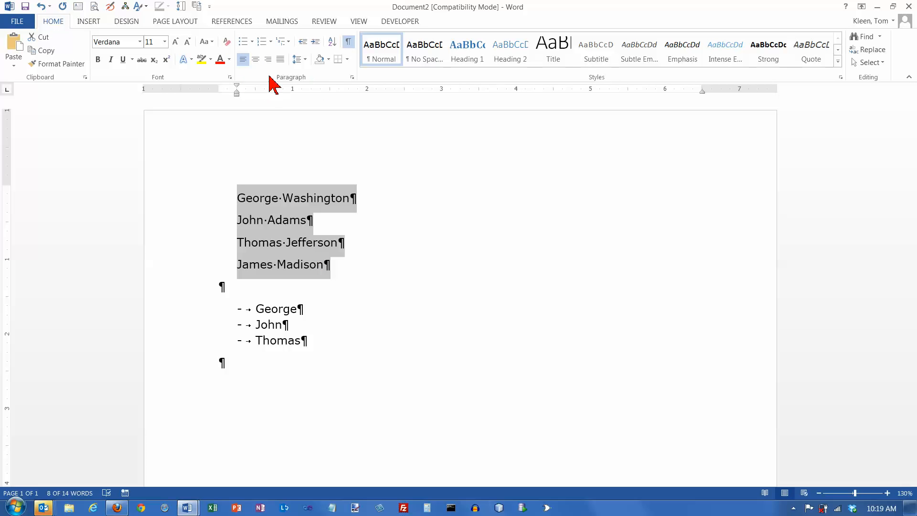
pyautogui.click(243, 42)
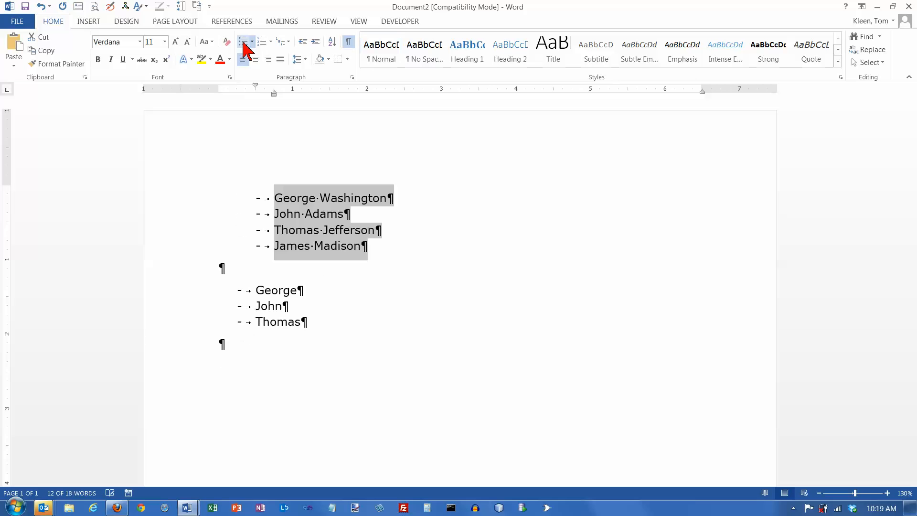
# - Change the first list's bullets to solid round ones and reduce its left indent to 0.5 inch
pyautogui.click(252, 42)
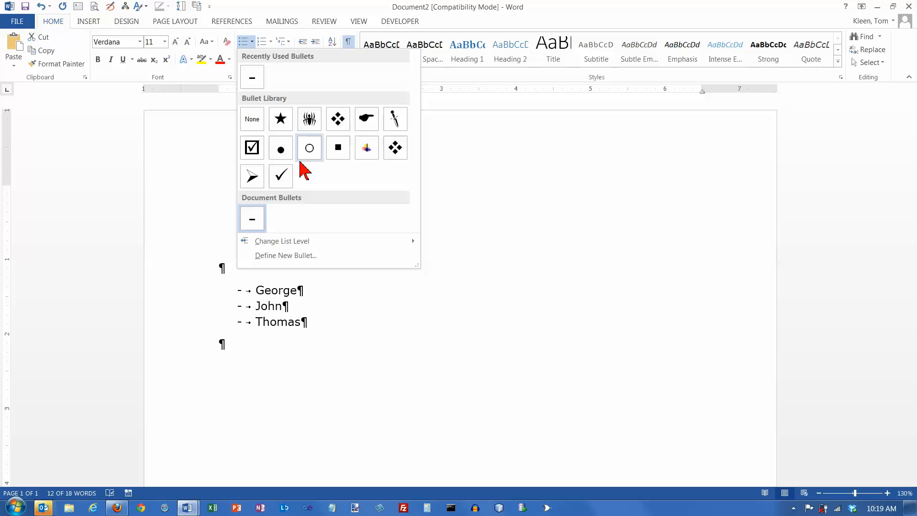
pyautogui.click(282, 150)
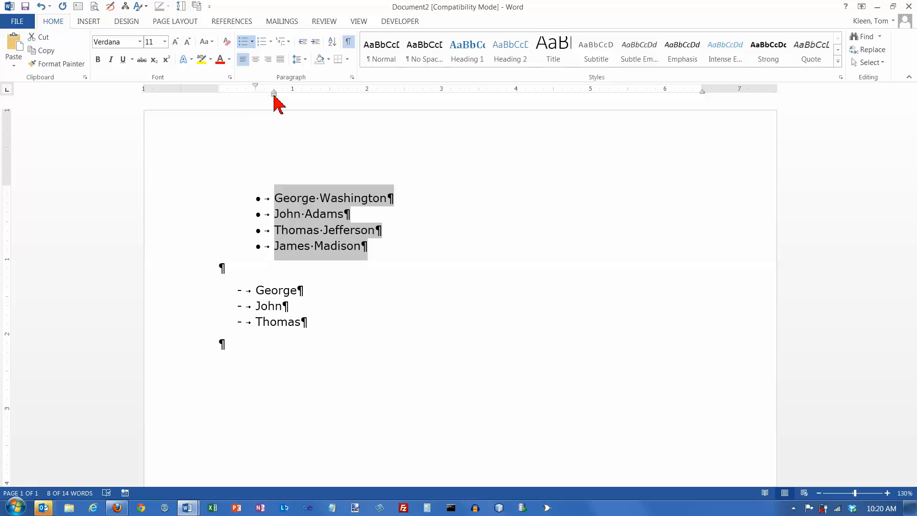
pyautogui.moveTo(273, 93); pyautogui.dragTo(256, 95)
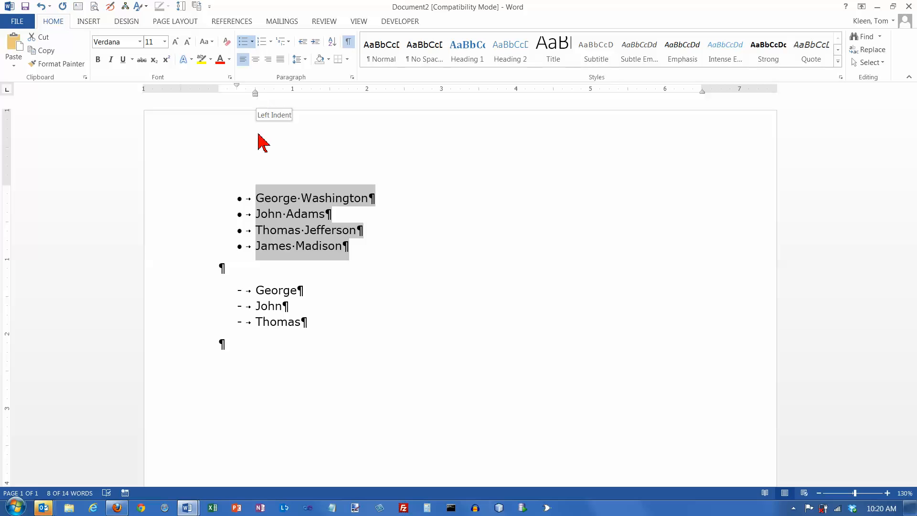
pyautogui.click(259, 200)
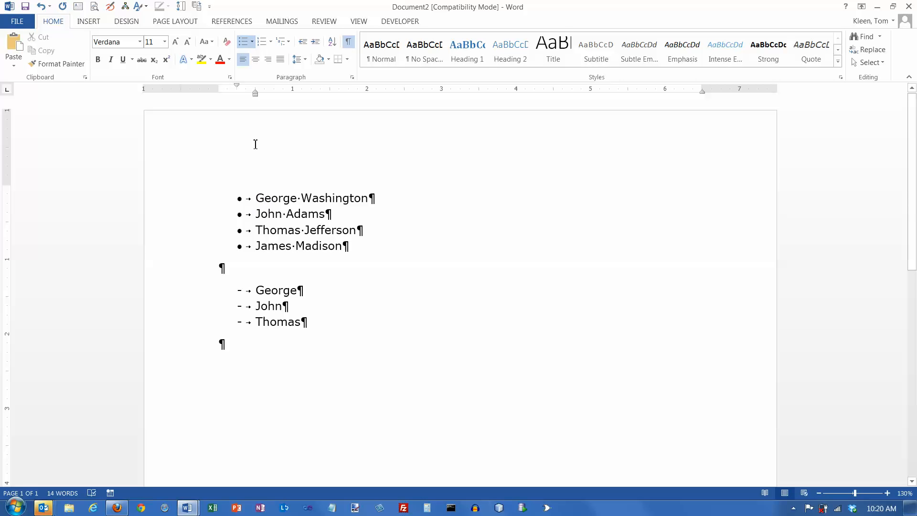
# - Start defining a new bullet for the four full-name items in the first list and open the symbol selection
pyautogui.moveTo(256, 196); pyautogui.dragTo(401, 248)
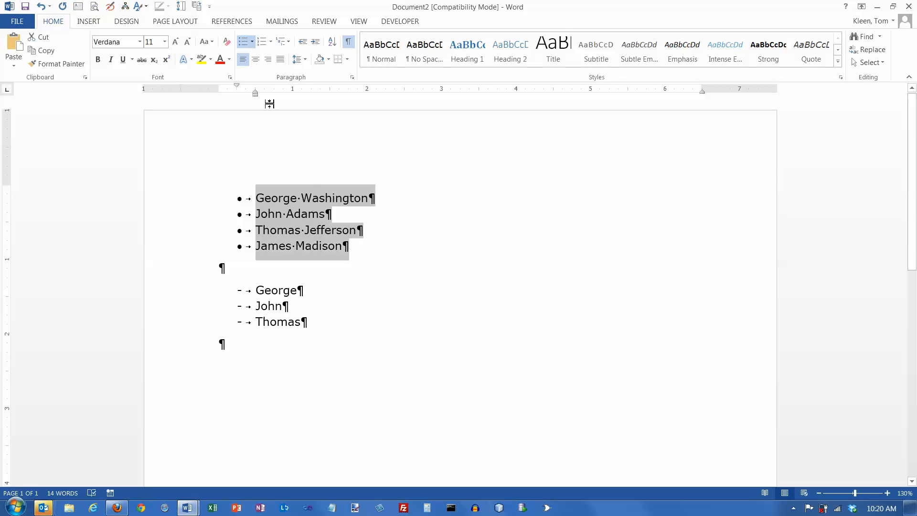
pyautogui.click(253, 41)
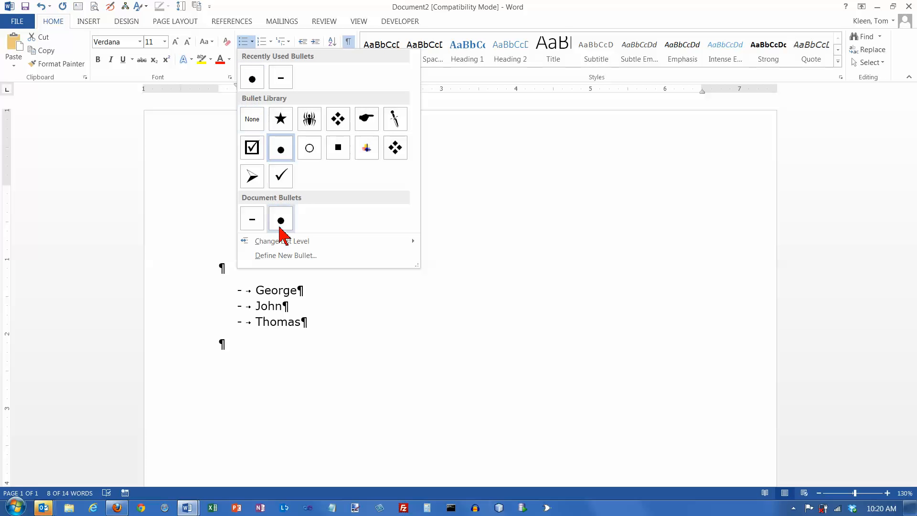
pyautogui.moveTo(258, 241)
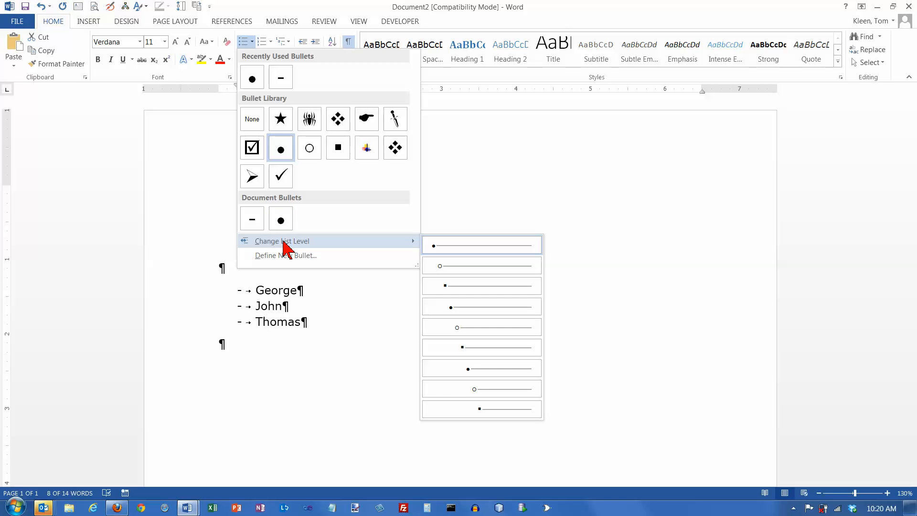
pyautogui.click(287, 257)
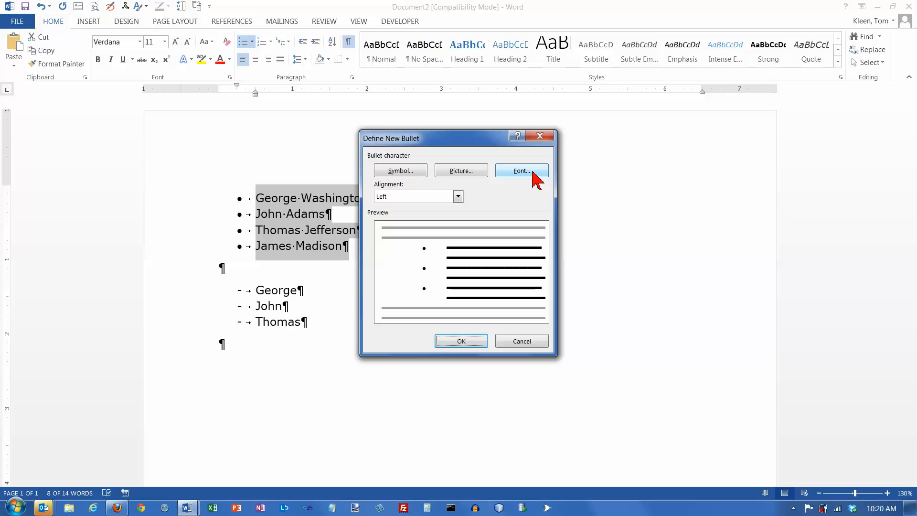
pyautogui.click(404, 170)
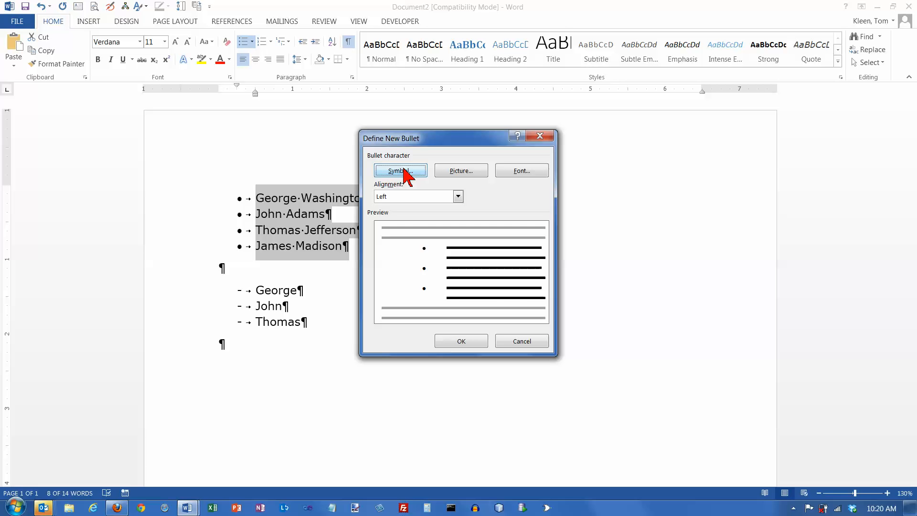
pyautogui.click(404, 170)
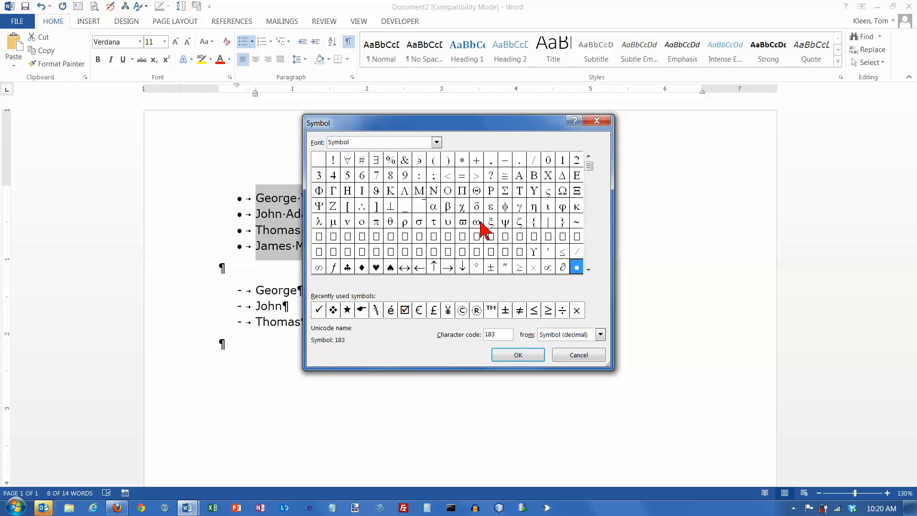
# - Browse the available bullet characters in the Symbol and Webdings fonts
pyautogui.scroll(-3, 592, 196)
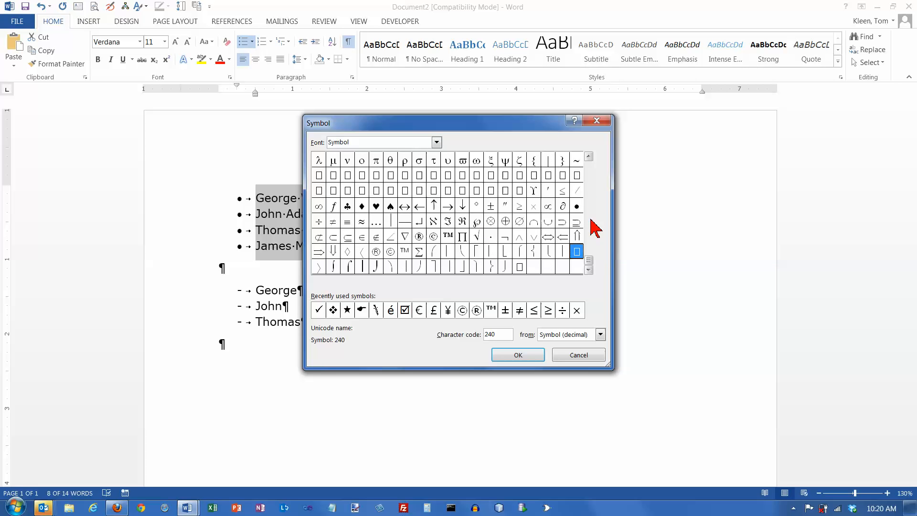
pyautogui.click(588, 157)
pyautogui.click(589, 157)
pyautogui.click(588, 157)
pyautogui.click(589, 157)
pyautogui.click(589, 270)
pyautogui.click(589, 270)
pyautogui.click(589, 270)
pyautogui.click(589, 269)
pyautogui.click(437, 142)
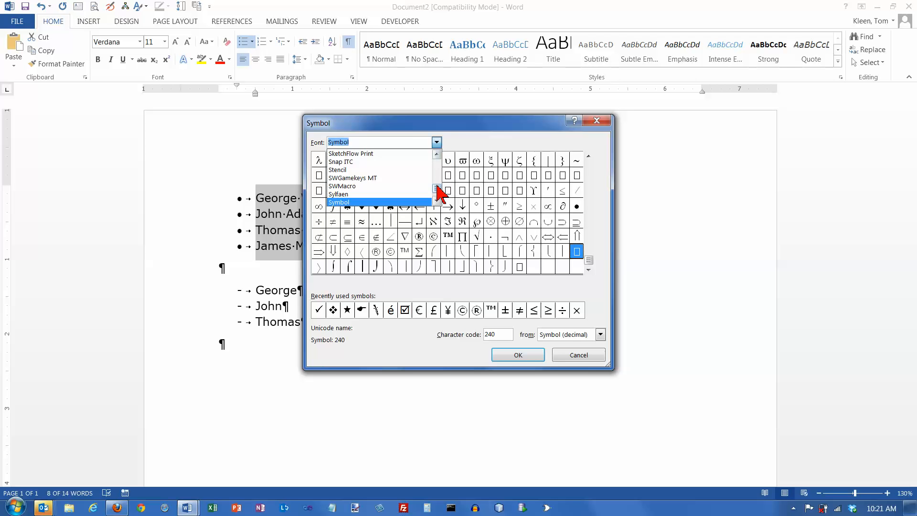
pyautogui.moveTo(436, 189); pyautogui.dragTo(437, 194)
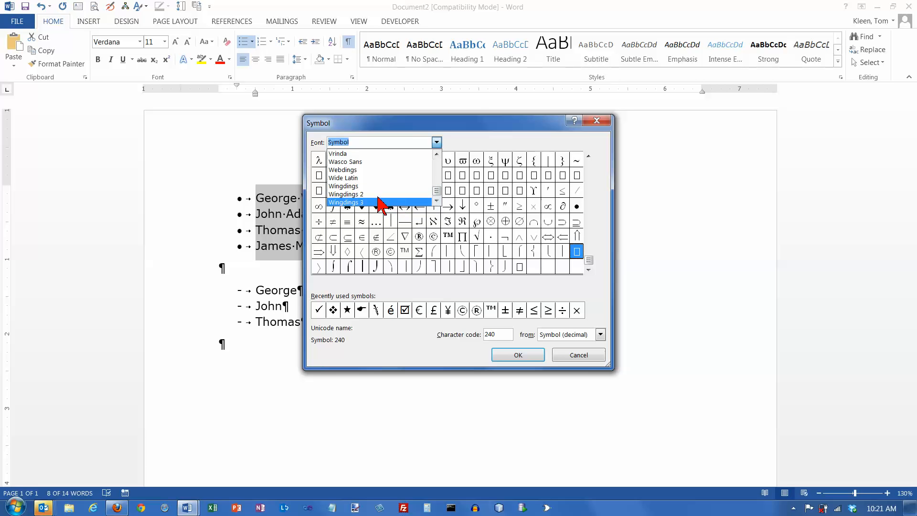
pyautogui.click(351, 170)
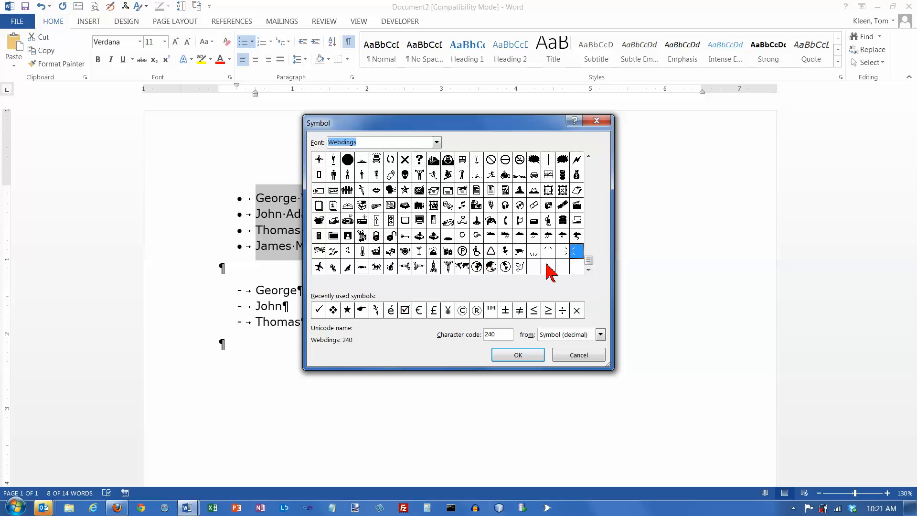
pyautogui.scroll(2, 593, 165)
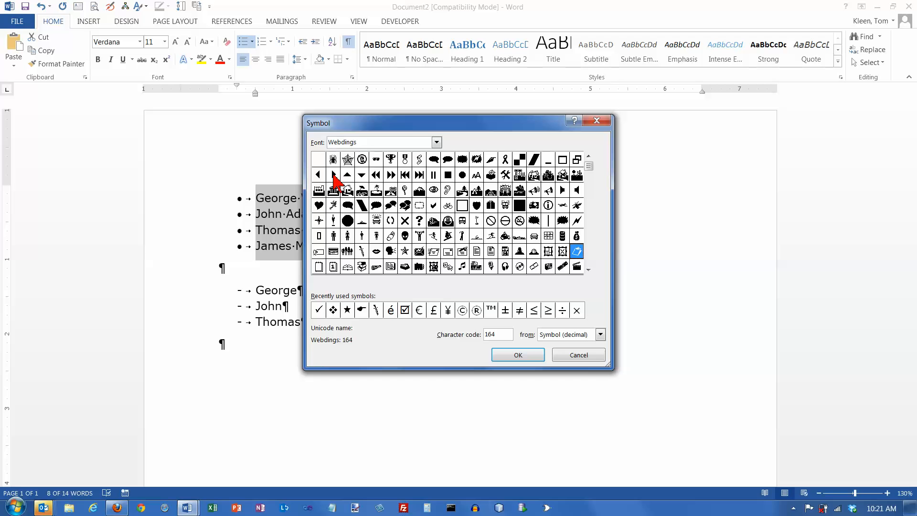
pyautogui.click(590, 257)
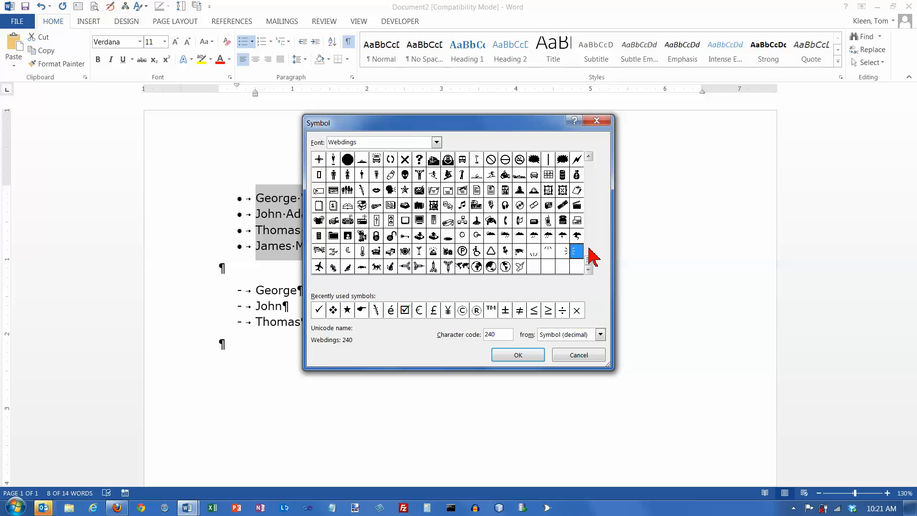
# - Browse the available bullet characters in the Wingdings, Wingdings 2 and Wingdings 3 fonts
pyautogui.click(437, 142)
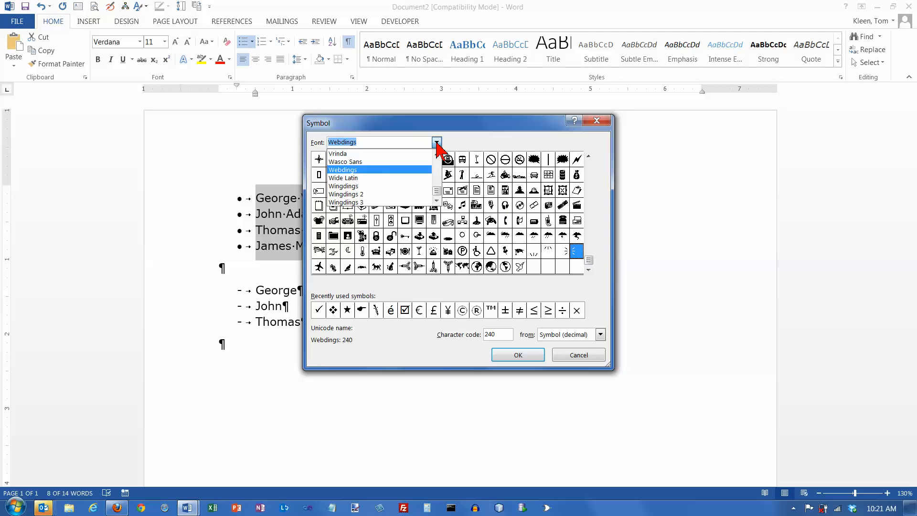
pyautogui.click(361, 191)
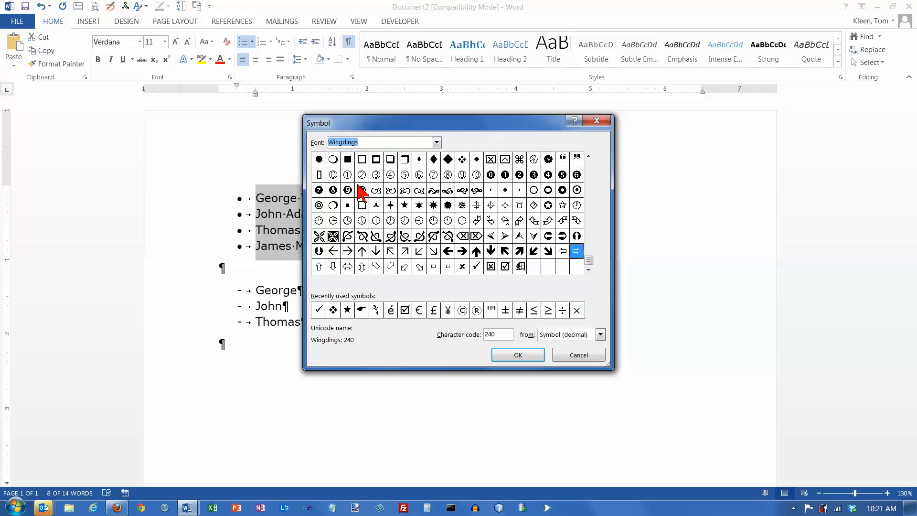
pyautogui.click(589, 171)
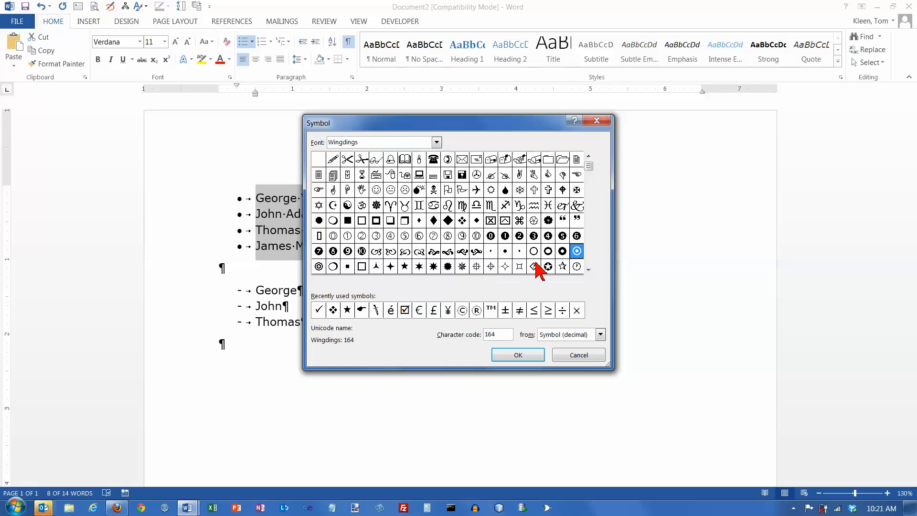
pyautogui.click(436, 142)
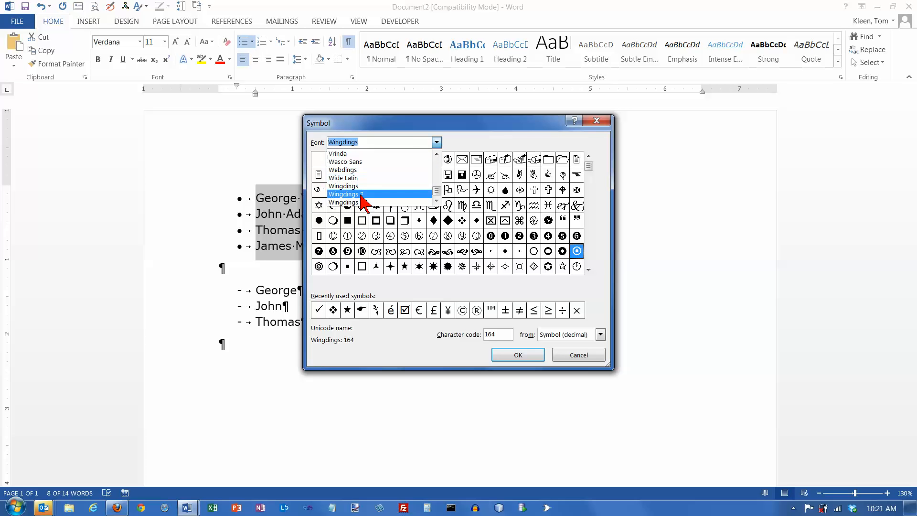
pyautogui.click(361, 195)
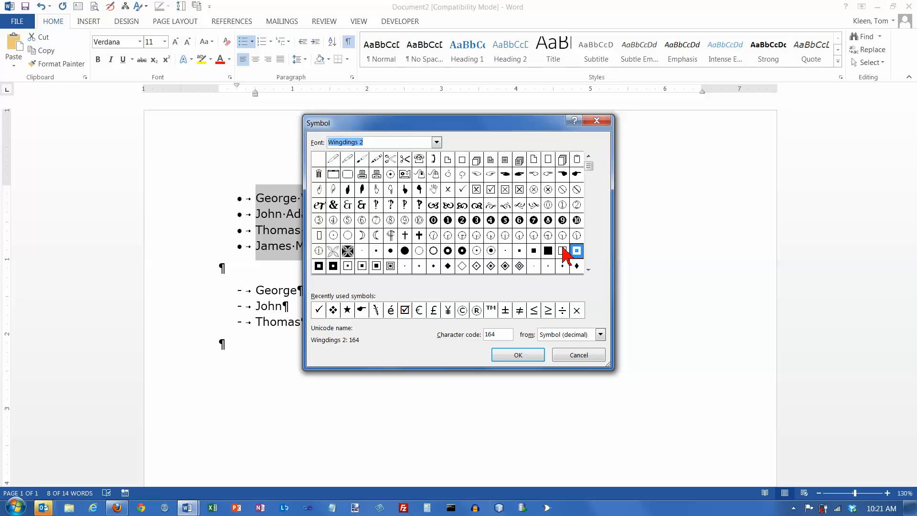
pyautogui.click(588, 222)
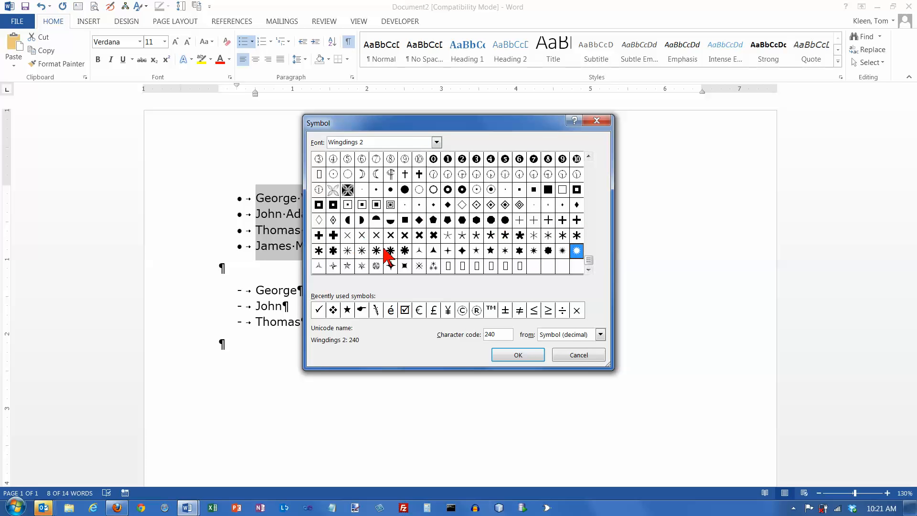
pyautogui.click(436, 142)
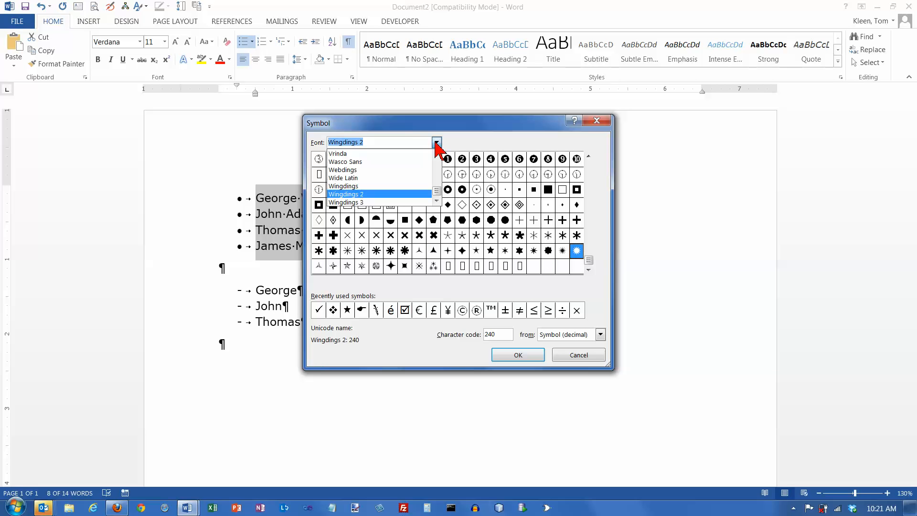
pyautogui.click(407, 202)
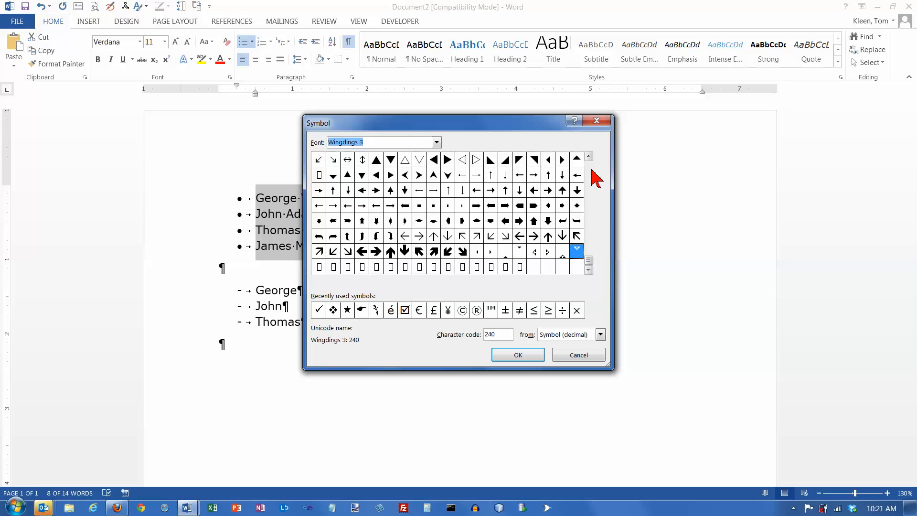
pyautogui.scroll(2, 593, 170)
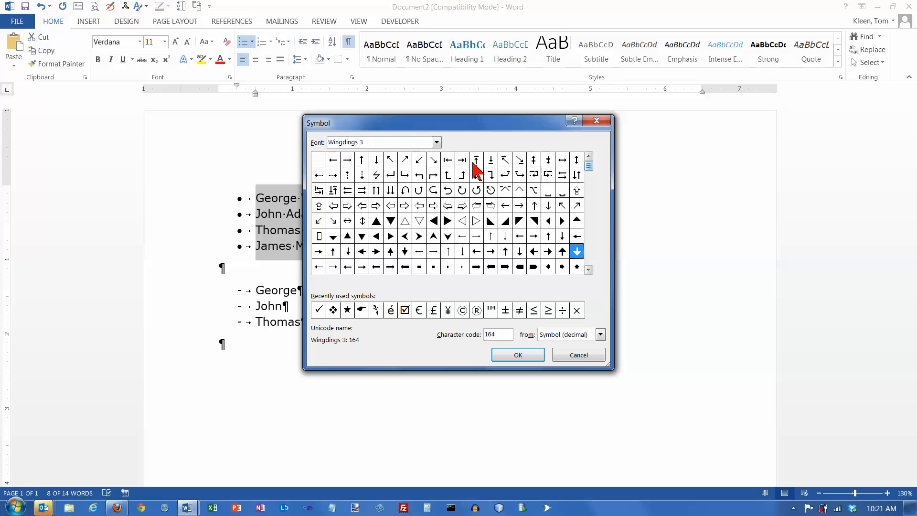
# - Apply the Wingdings 2 pointing-hand symbol, character code 69, as the first list's bullet and reduce the list's left indent to 0.5 inch
pyautogui.click(437, 142)
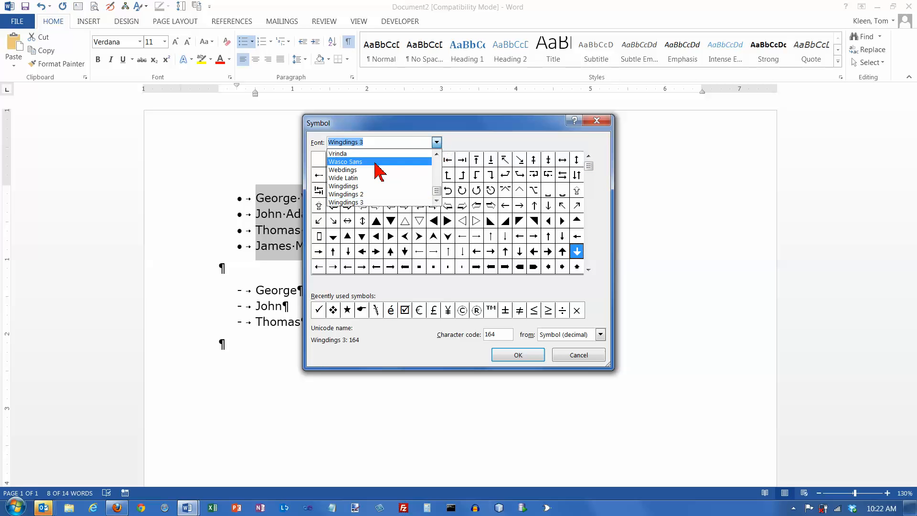
pyautogui.click(369, 195)
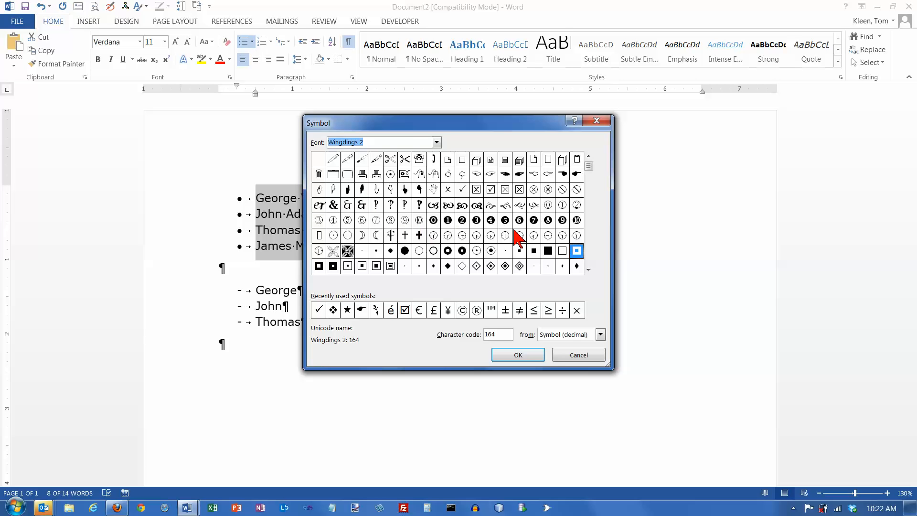
pyautogui.click(576, 175)
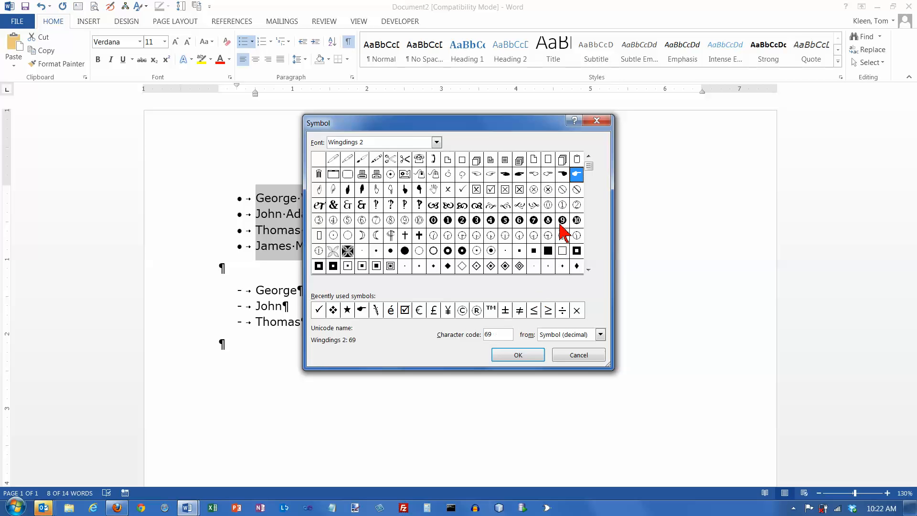
pyautogui.click(519, 357)
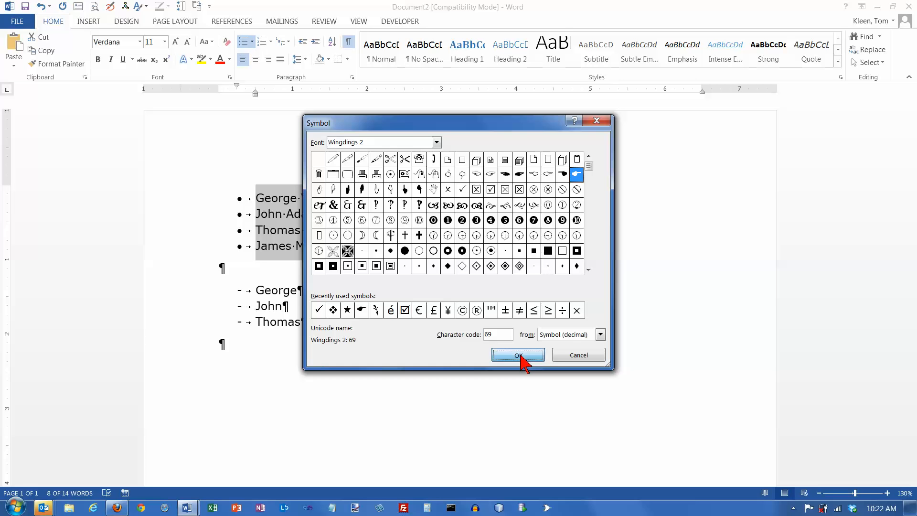
pyautogui.click(462, 341)
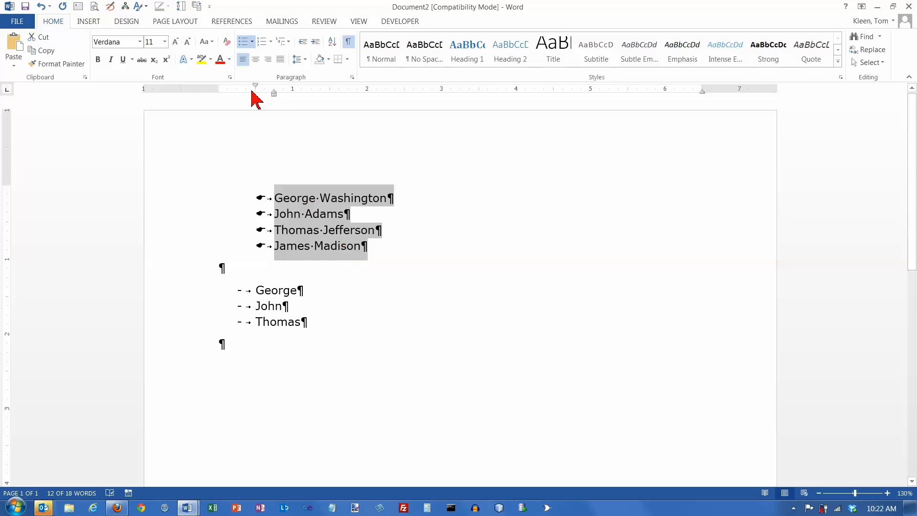
pyautogui.moveTo(274, 94); pyautogui.dragTo(256, 95)
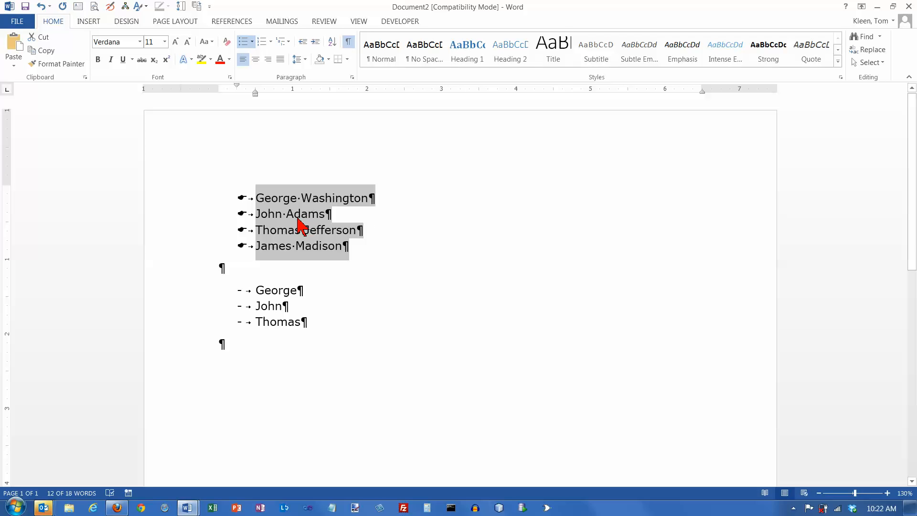
# - Color only the paragraph marks of the four full-name items red to recolor their bullets, leaving the name text black
pyautogui.click(296, 201)
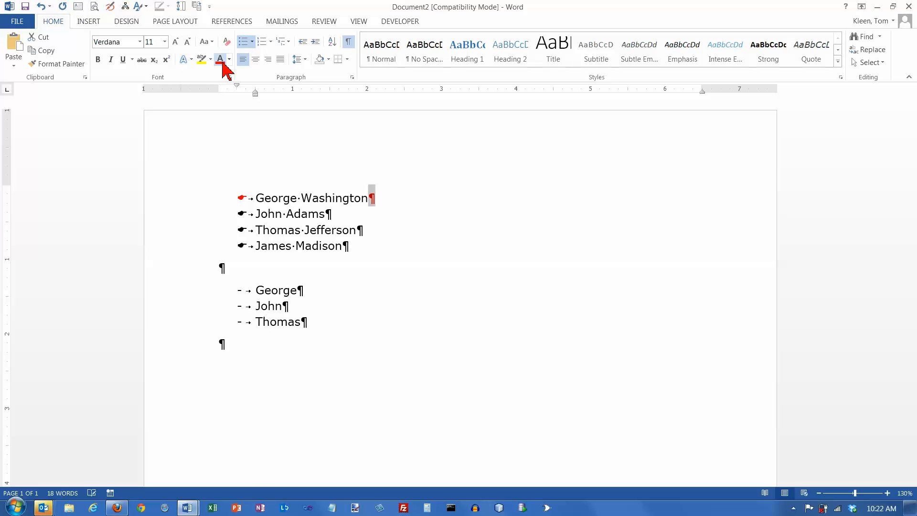
pyautogui.click(329, 216)
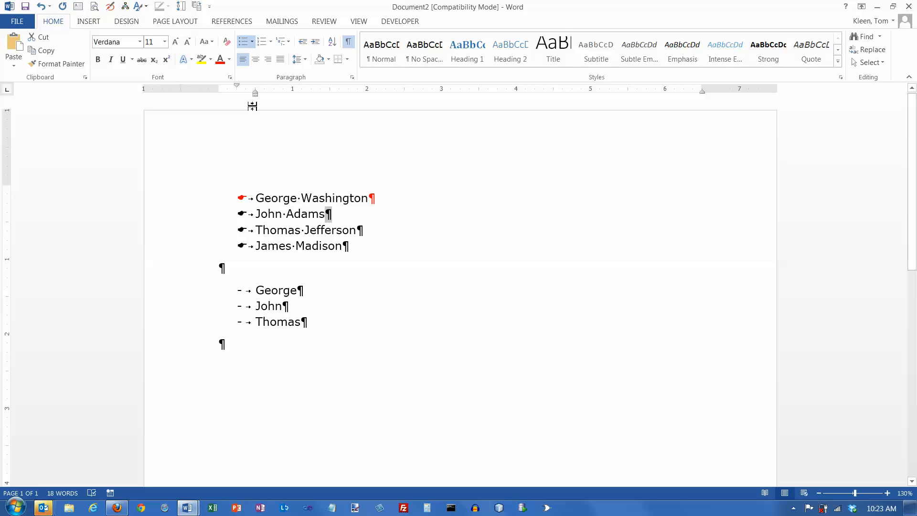
pyautogui.click(220, 60)
pyautogui.moveTo(356, 231); pyautogui.dragTo(362, 230)
pyautogui.click(222, 63)
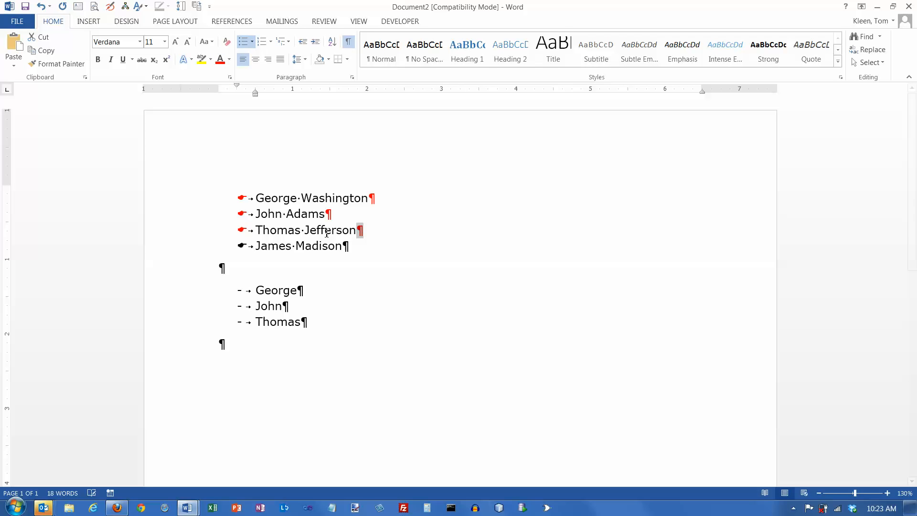
pyautogui.moveTo(350, 247); pyautogui.dragTo(344, 249)
pyautogui.click(221, 62)
pyautogui.click(348, 248)
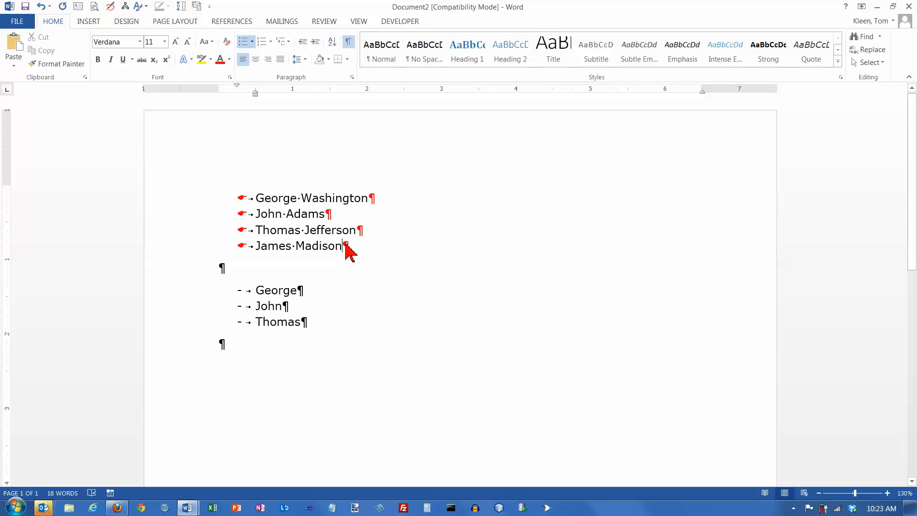